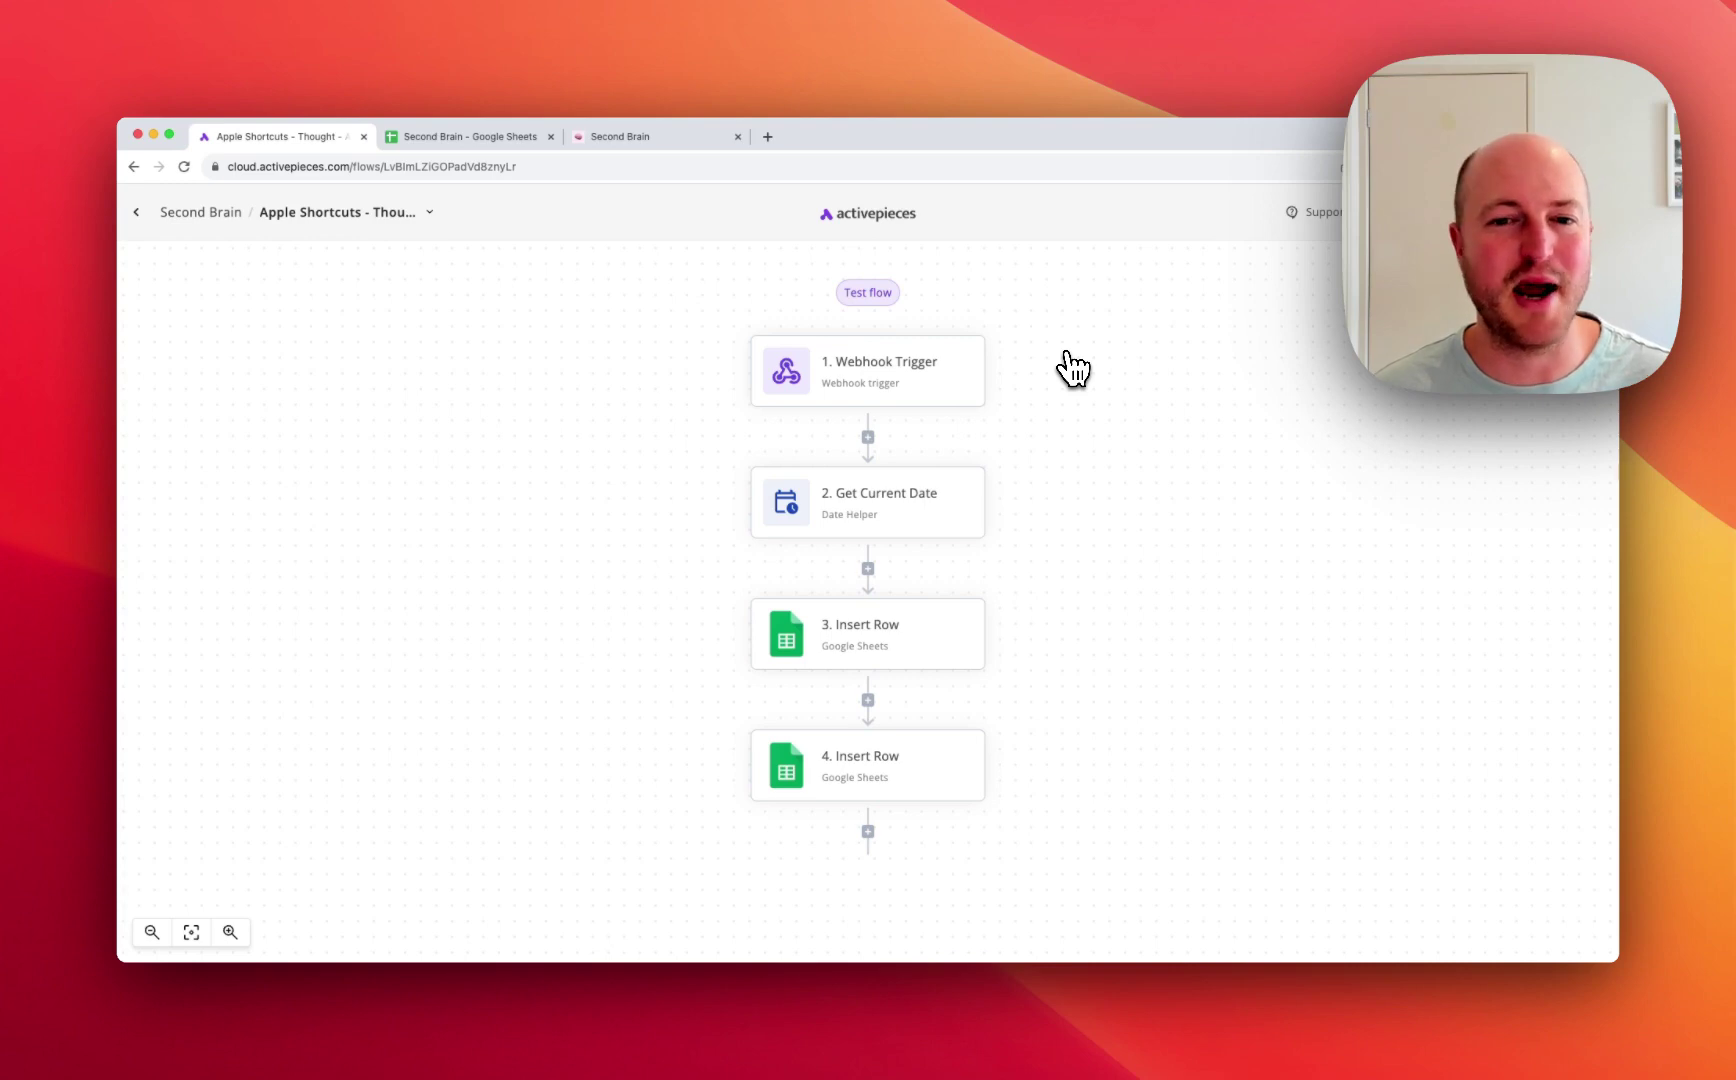
Step: Review the Webhook Trigger settings, then an Insert Row step writing to the Thought Stream sheet
{"action": "left_click", "coordinate": [966, 385]}
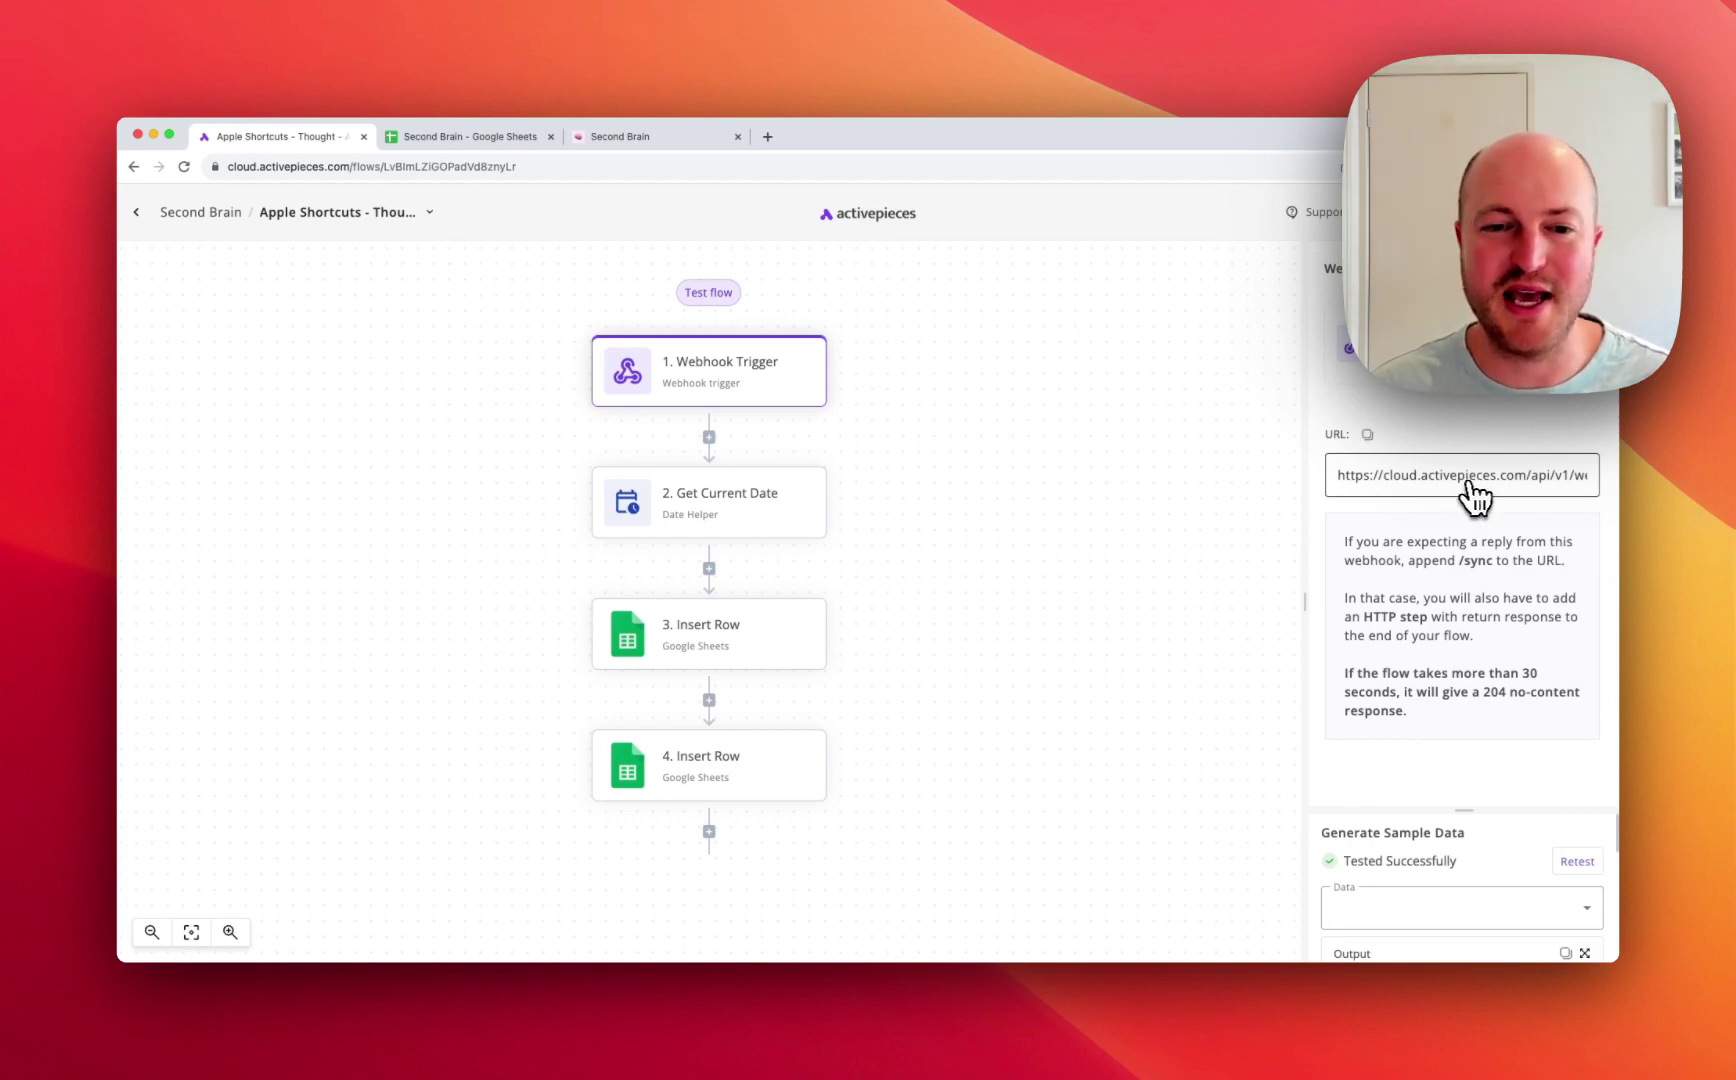
{"action": "mouse_move", "coordinate": [868, 502]}
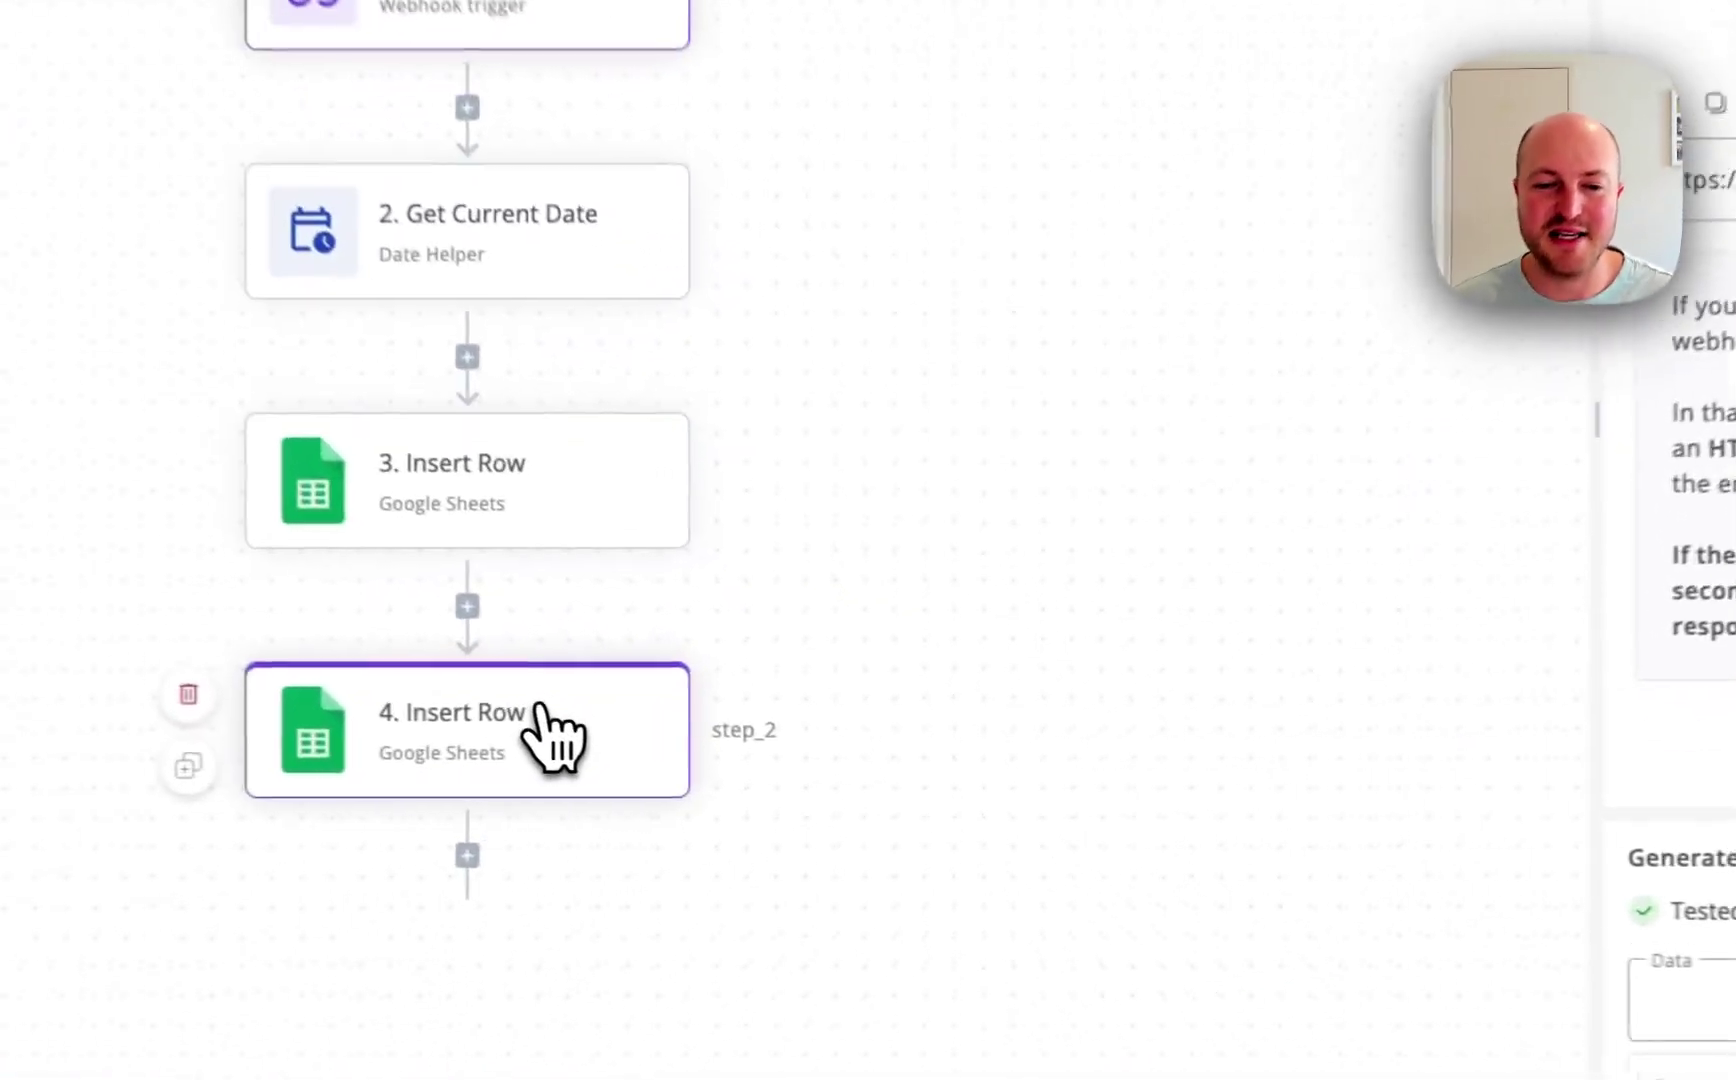
{"action": "left_click", "coordinate": [556, 733]}
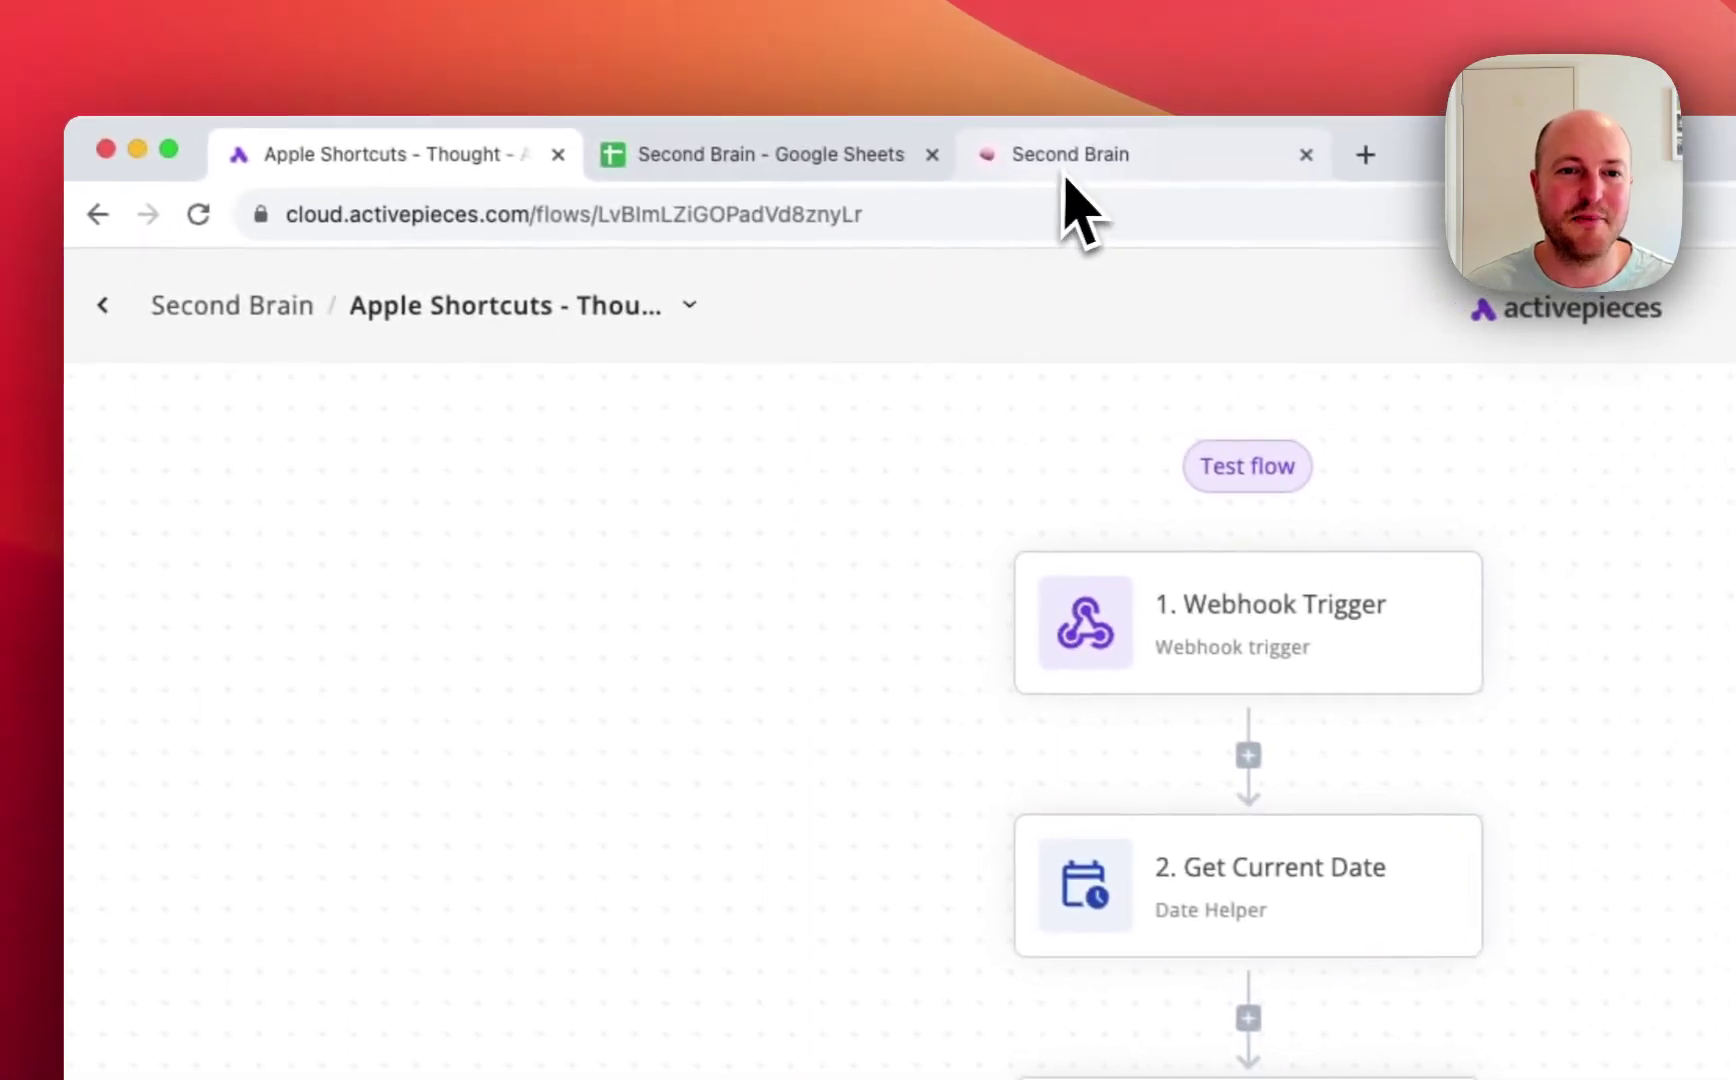
Step: Highlight the Creative explosions!, Sketchpad of ideas, spectrum of love and Thought stream entries
{"action": "left_click", "coordinate": [1027, 161]}
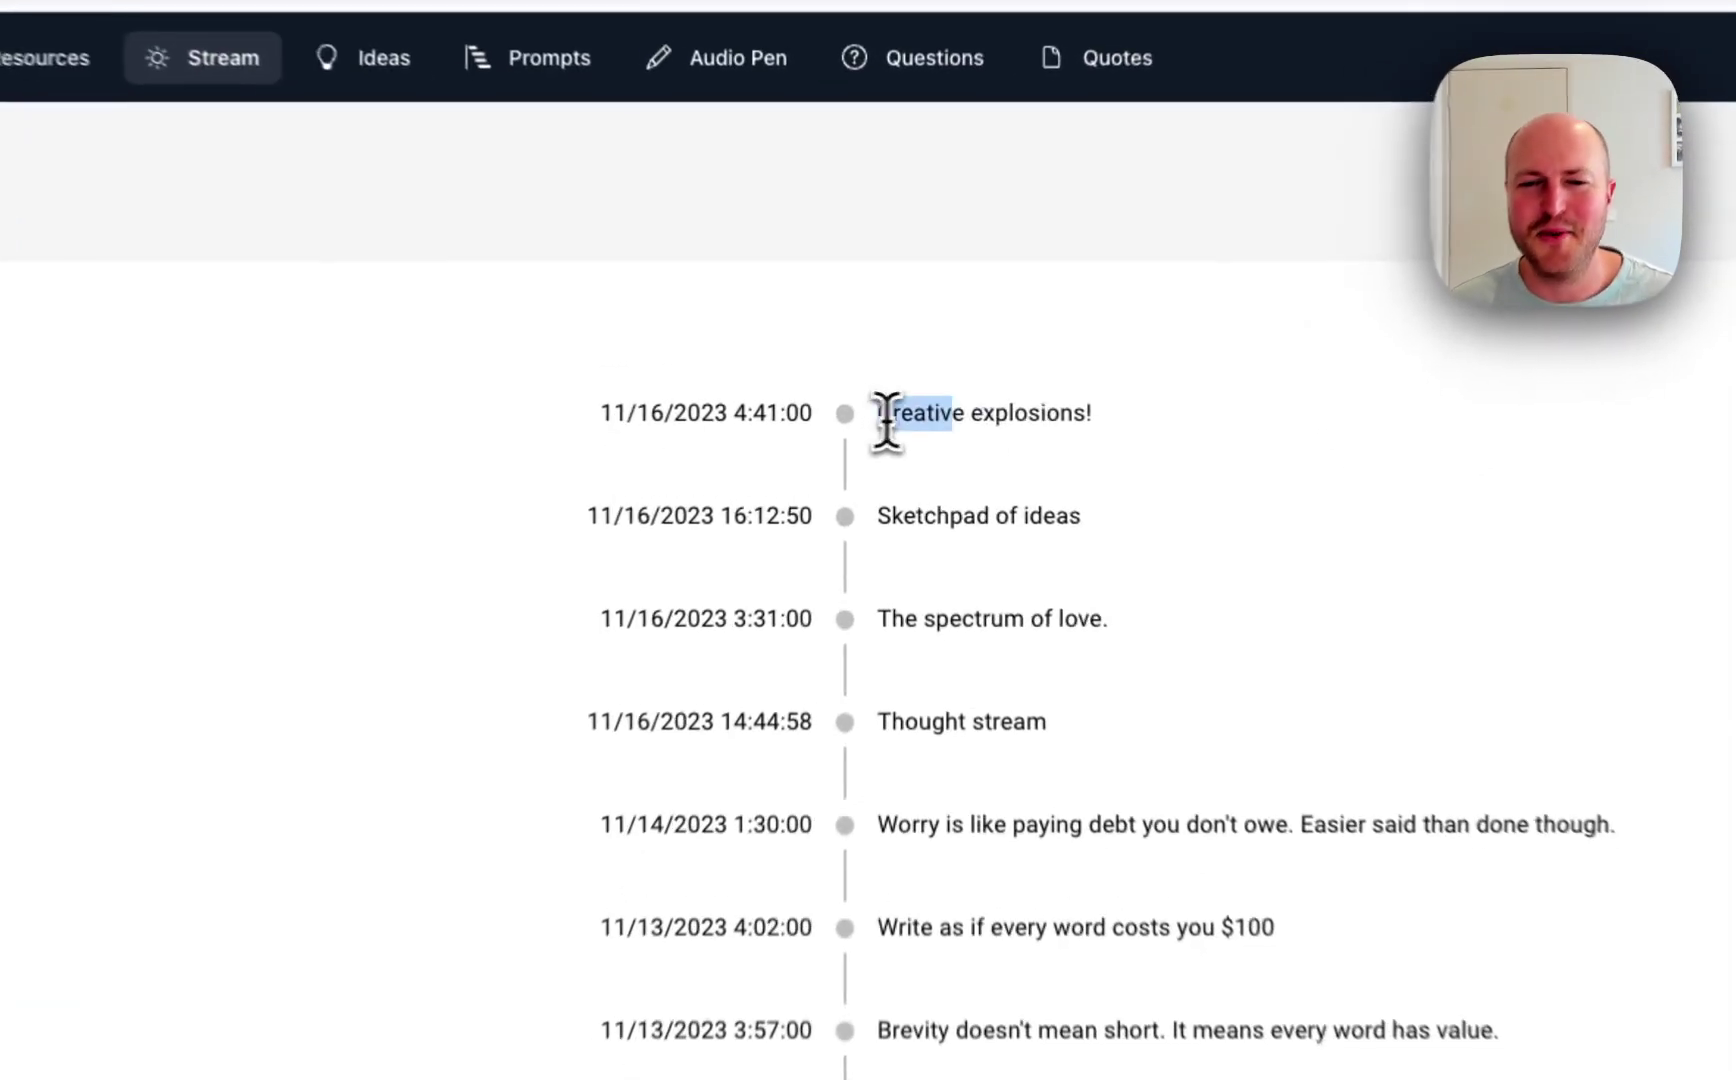
{"action": "left_click_drag", "start_coordinate": [884, 396], "coordinate": [1024, 404]}
{"action": "left_click", "coordinate": [958, 524]}
{"action": "left_click_drag", "start_coordinate": [882, 526], "coordinate": [1169, 556]}
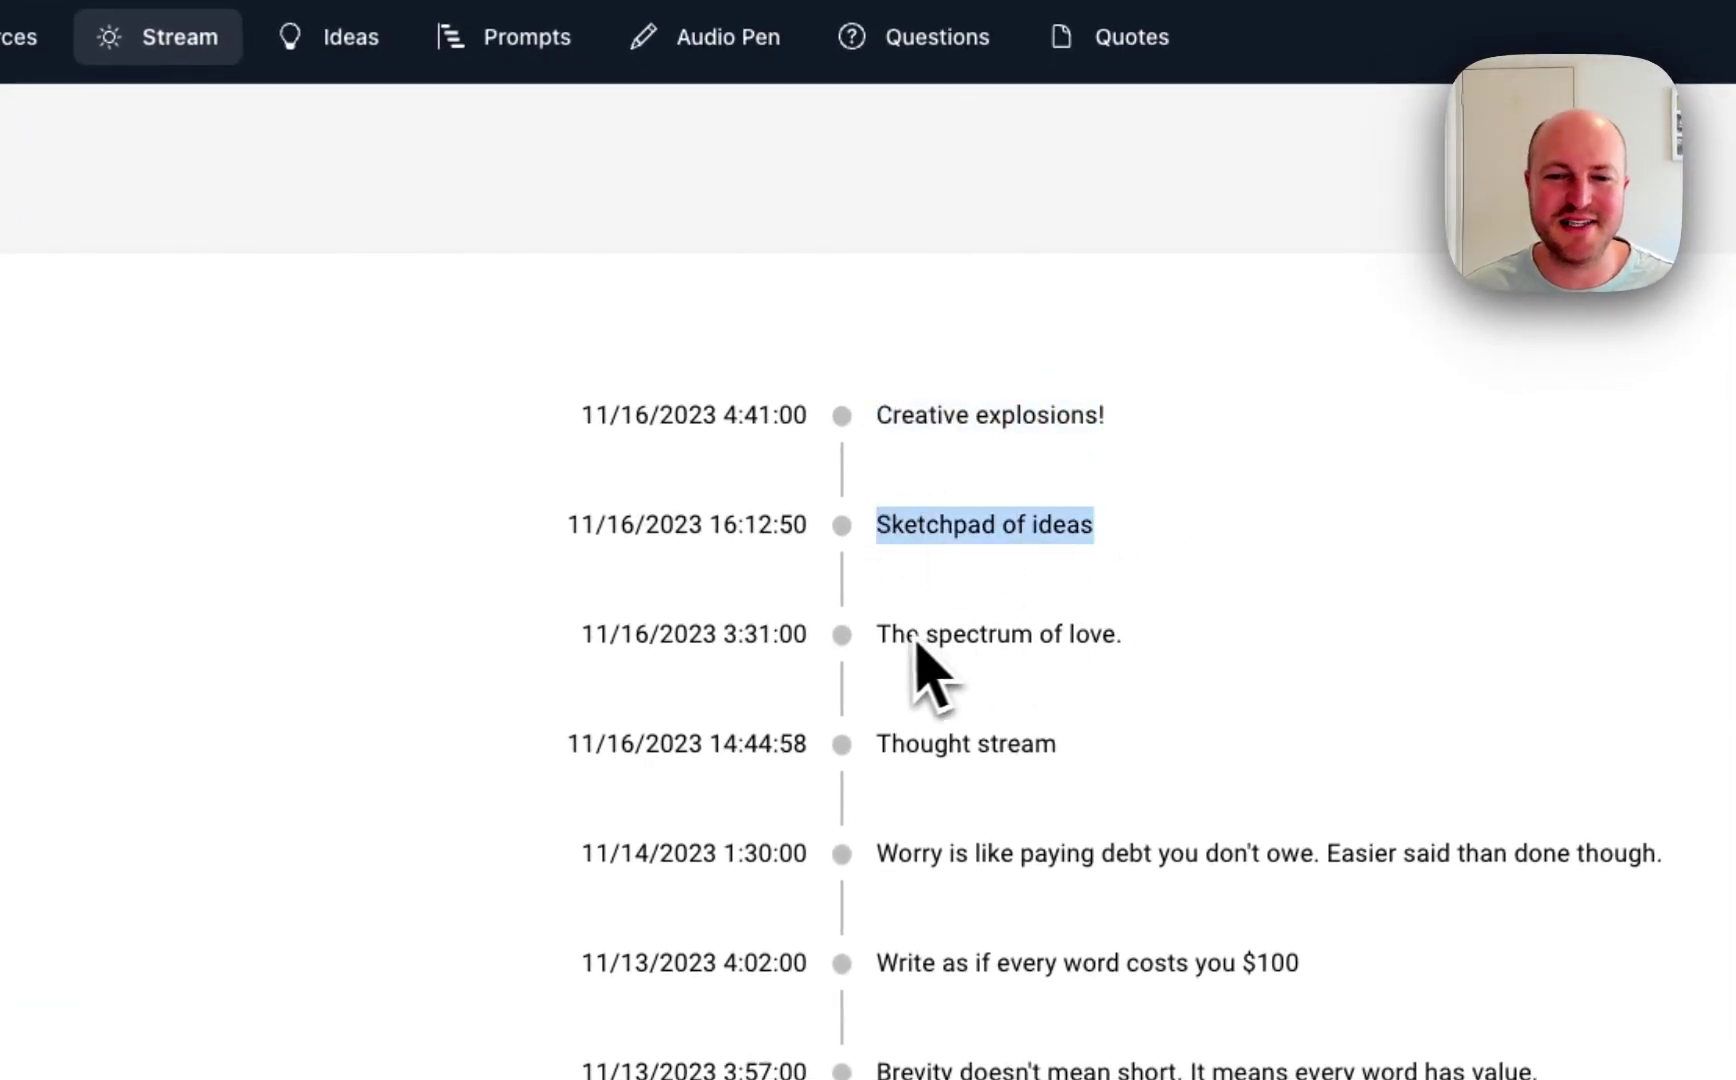
{"action": "mouse_move", "coordinate": [879, 634]}
{"action": "left_mouse_down"}
{"action": "mouse_move", "coordinate": [1233, 678]}
{"action": "mouse_move", "coordinate": [1126, 678]}
{"action": "left_mouse_up"}
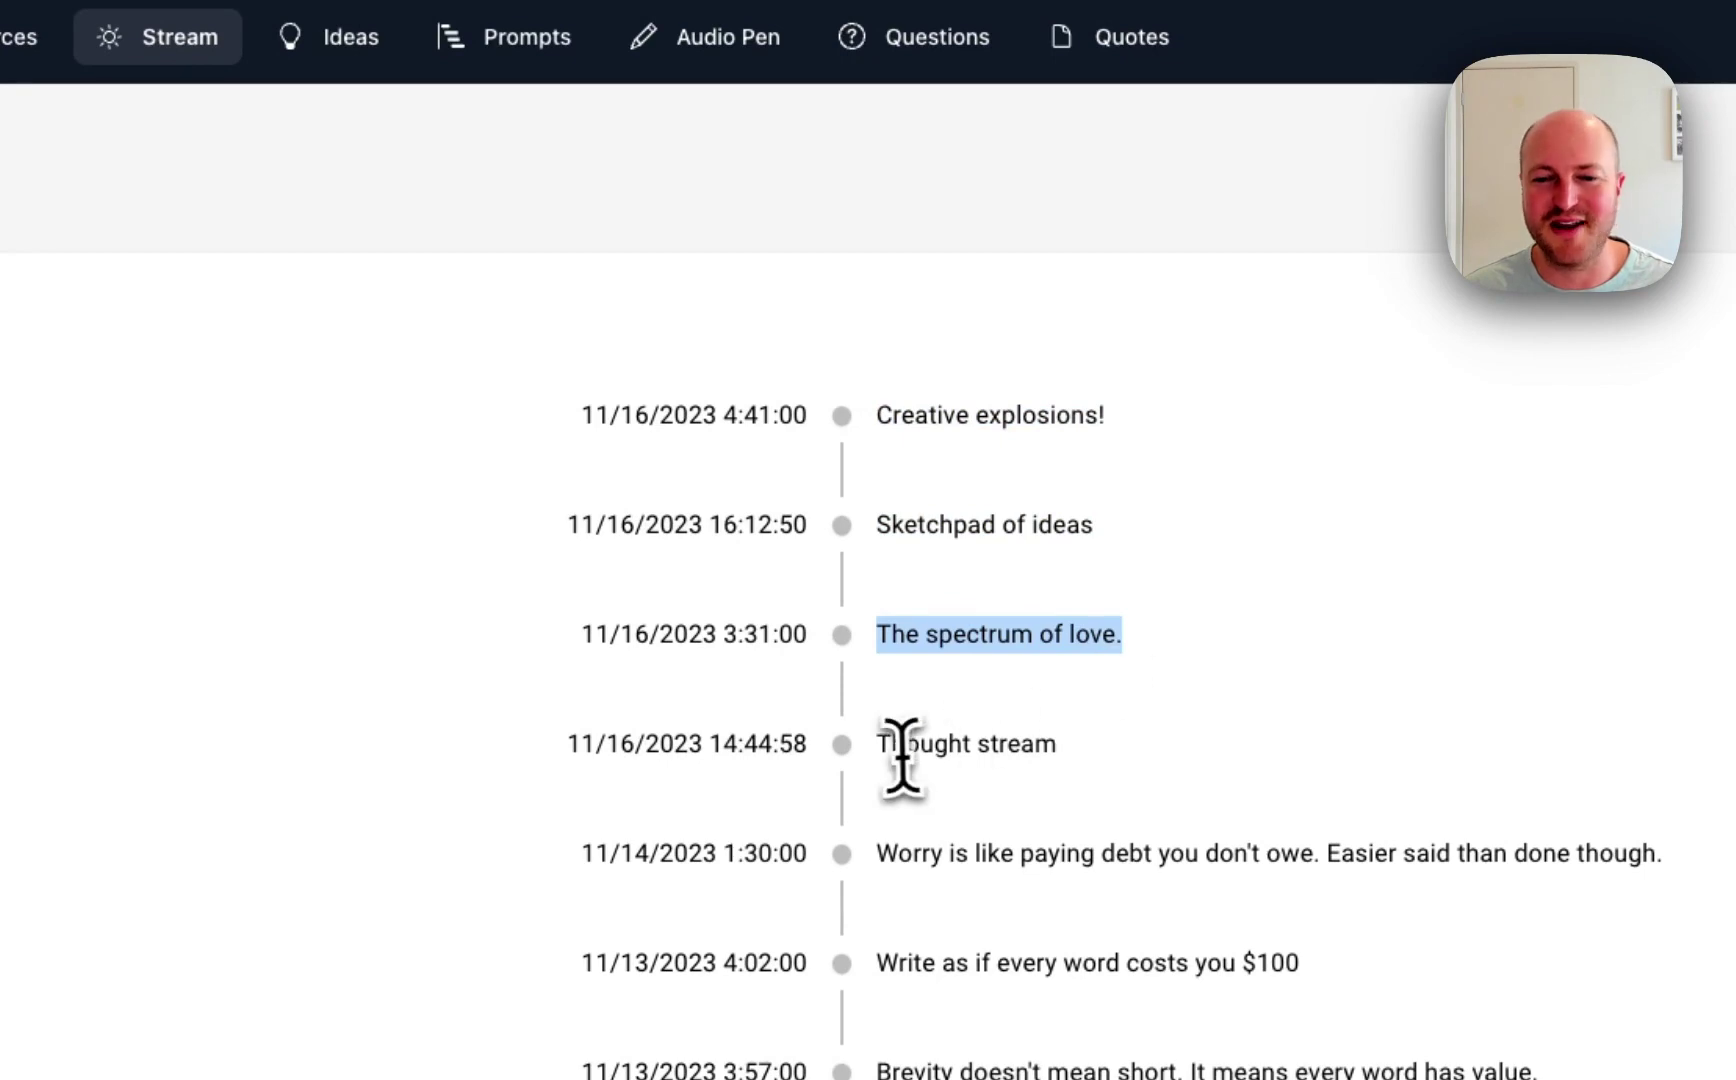
{"action": "left_click_drag", "start_coordinate": [882, 744], "coordinate": [1058, 754]}
{"action": "left_click", "coordinate": [1027, 745]}
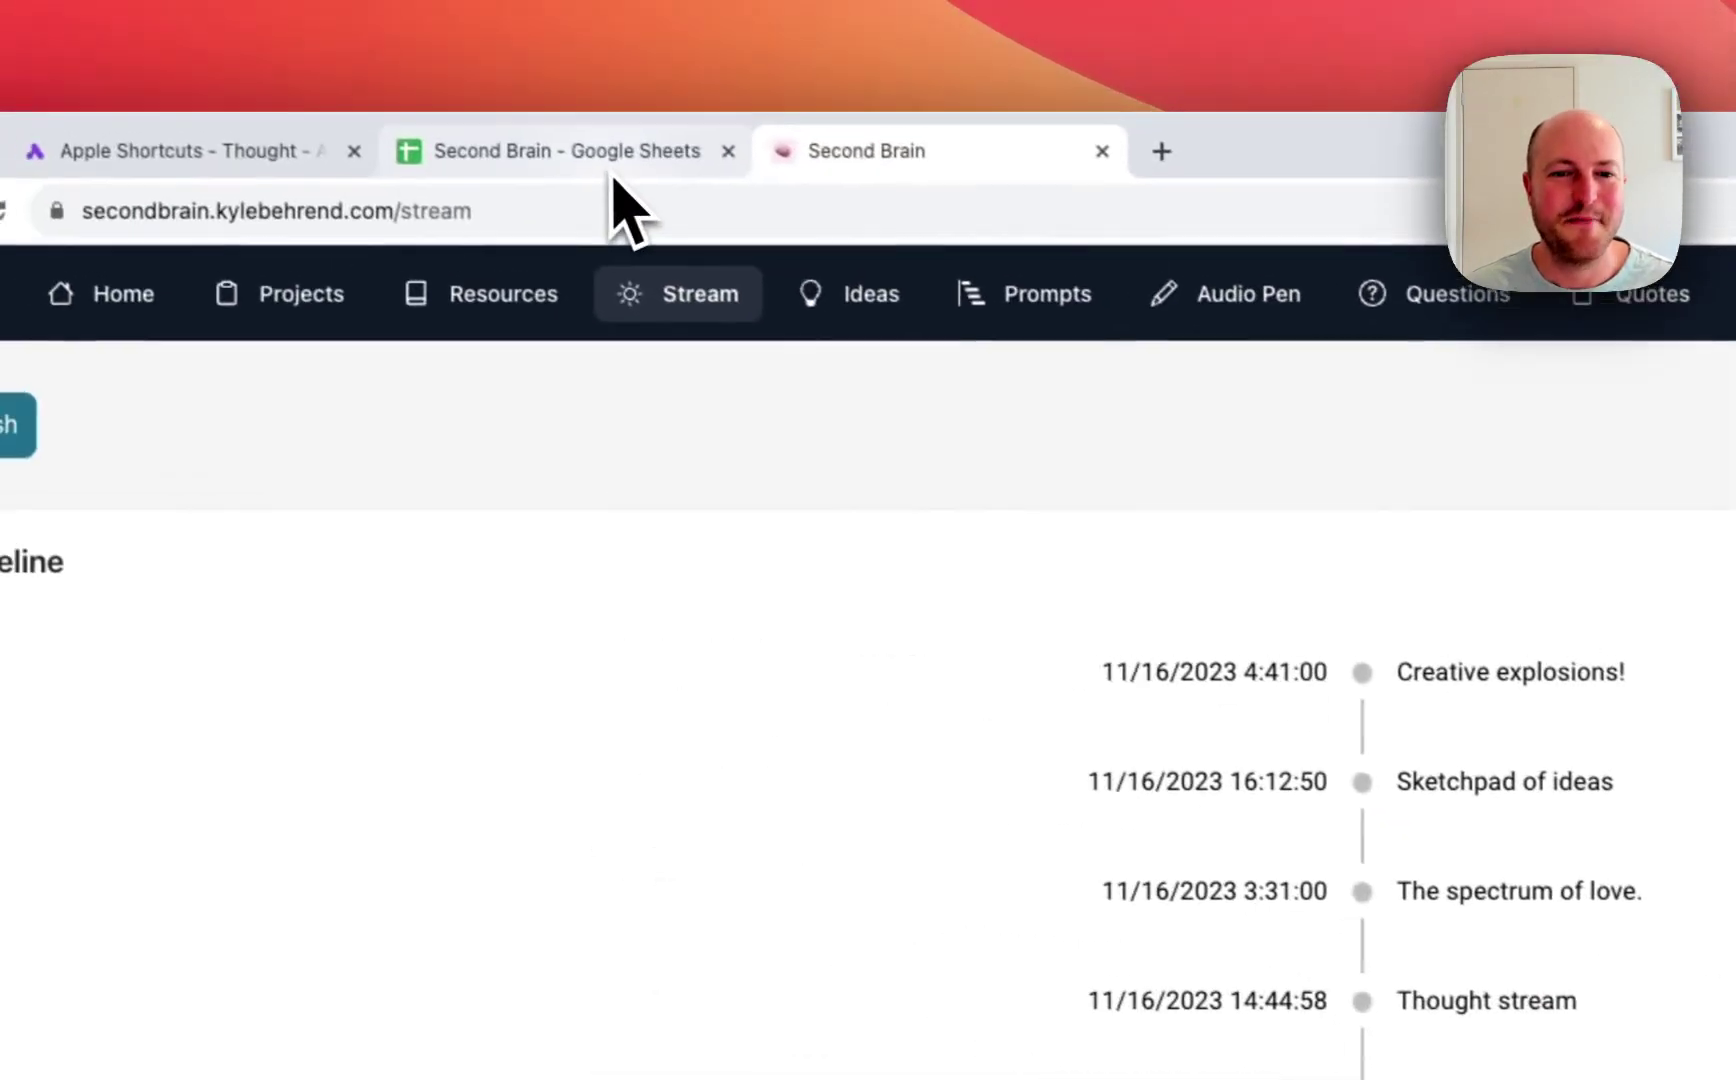
Step: Show the matching Sketchpad of ideas and Creative explosions! rows in cells B100 and B101
{"action": "left_click", "coordinate": [583, 109]}
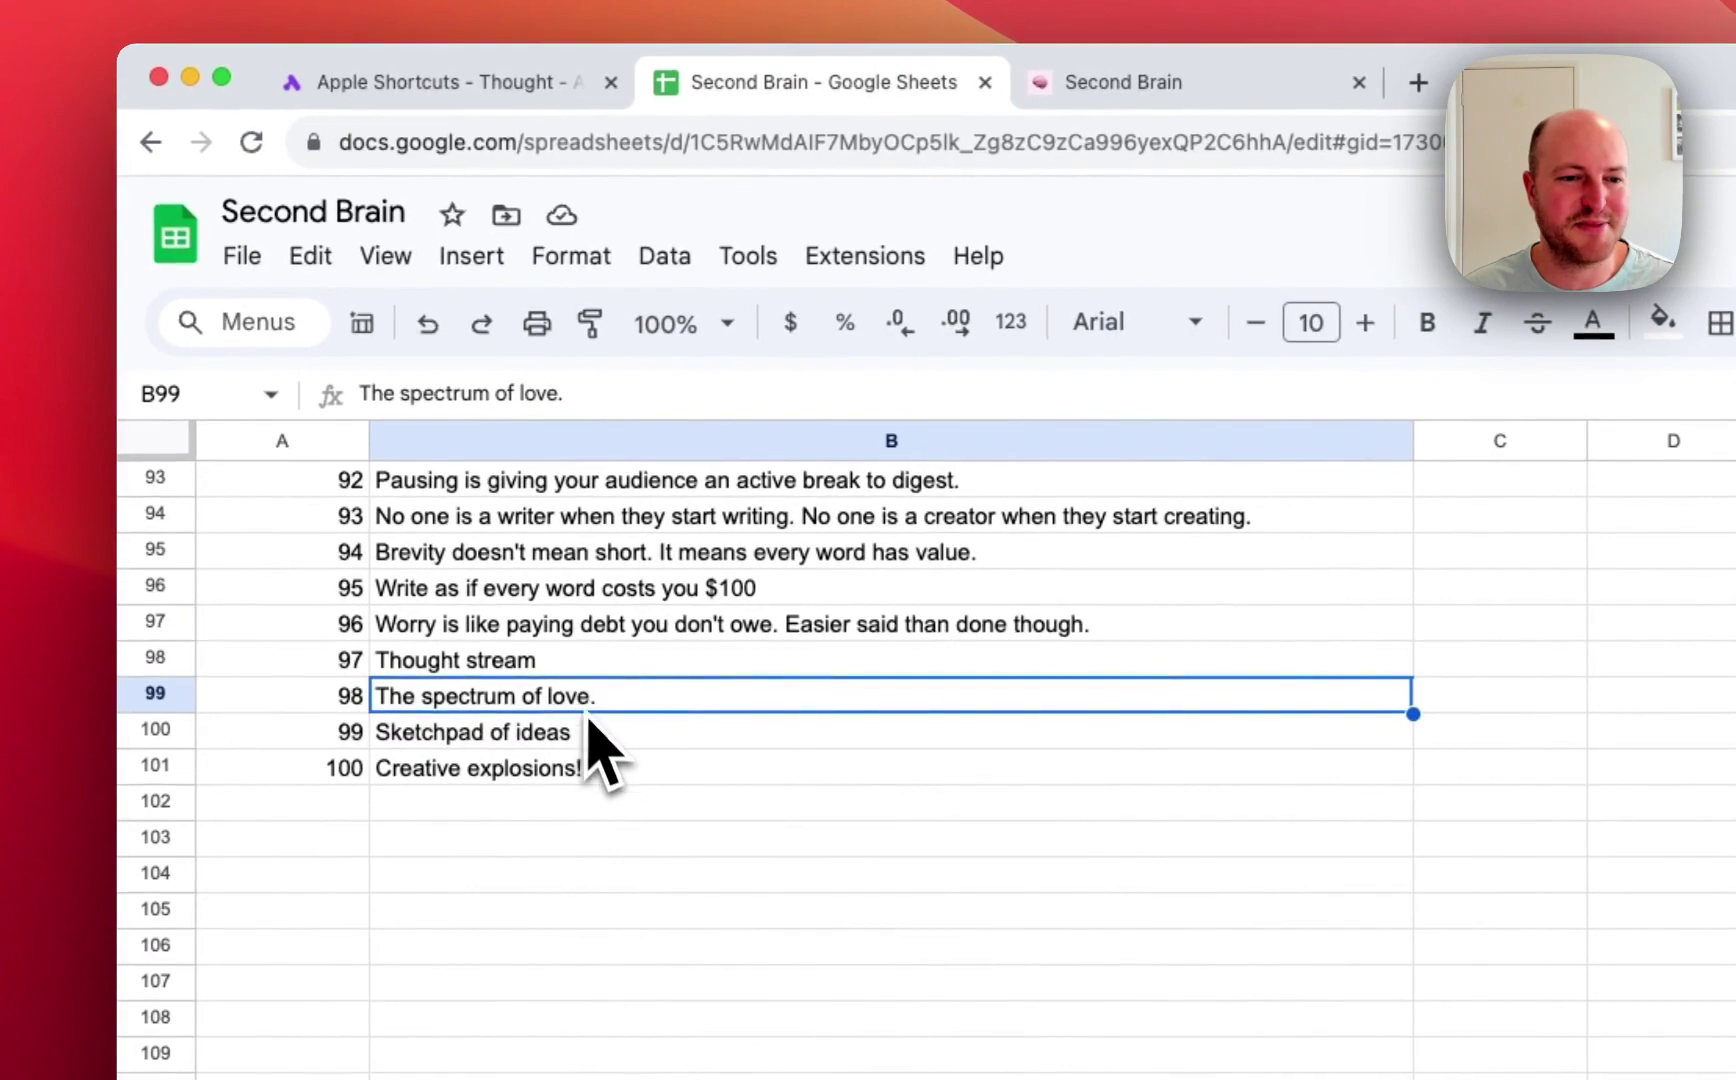
{"action": "left_click", "coordinate": [604, 739]}
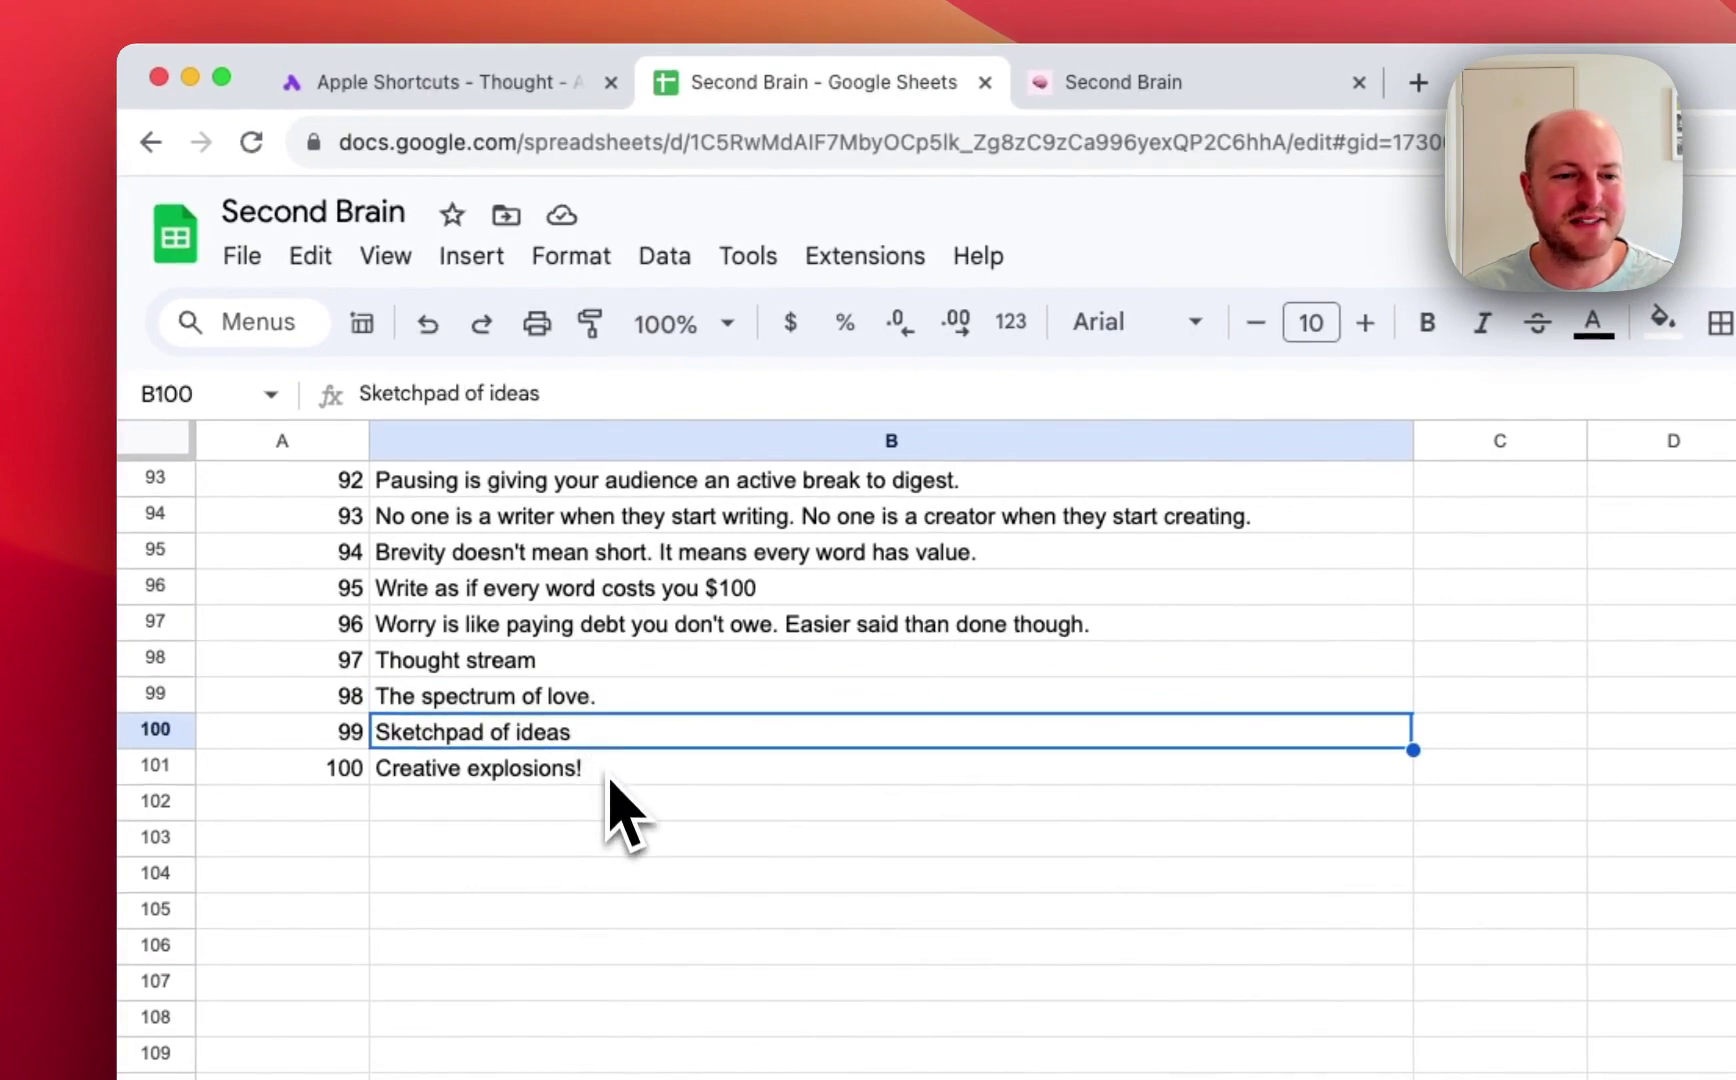
{"action": "left_click", "coordinate": [613, 779]}
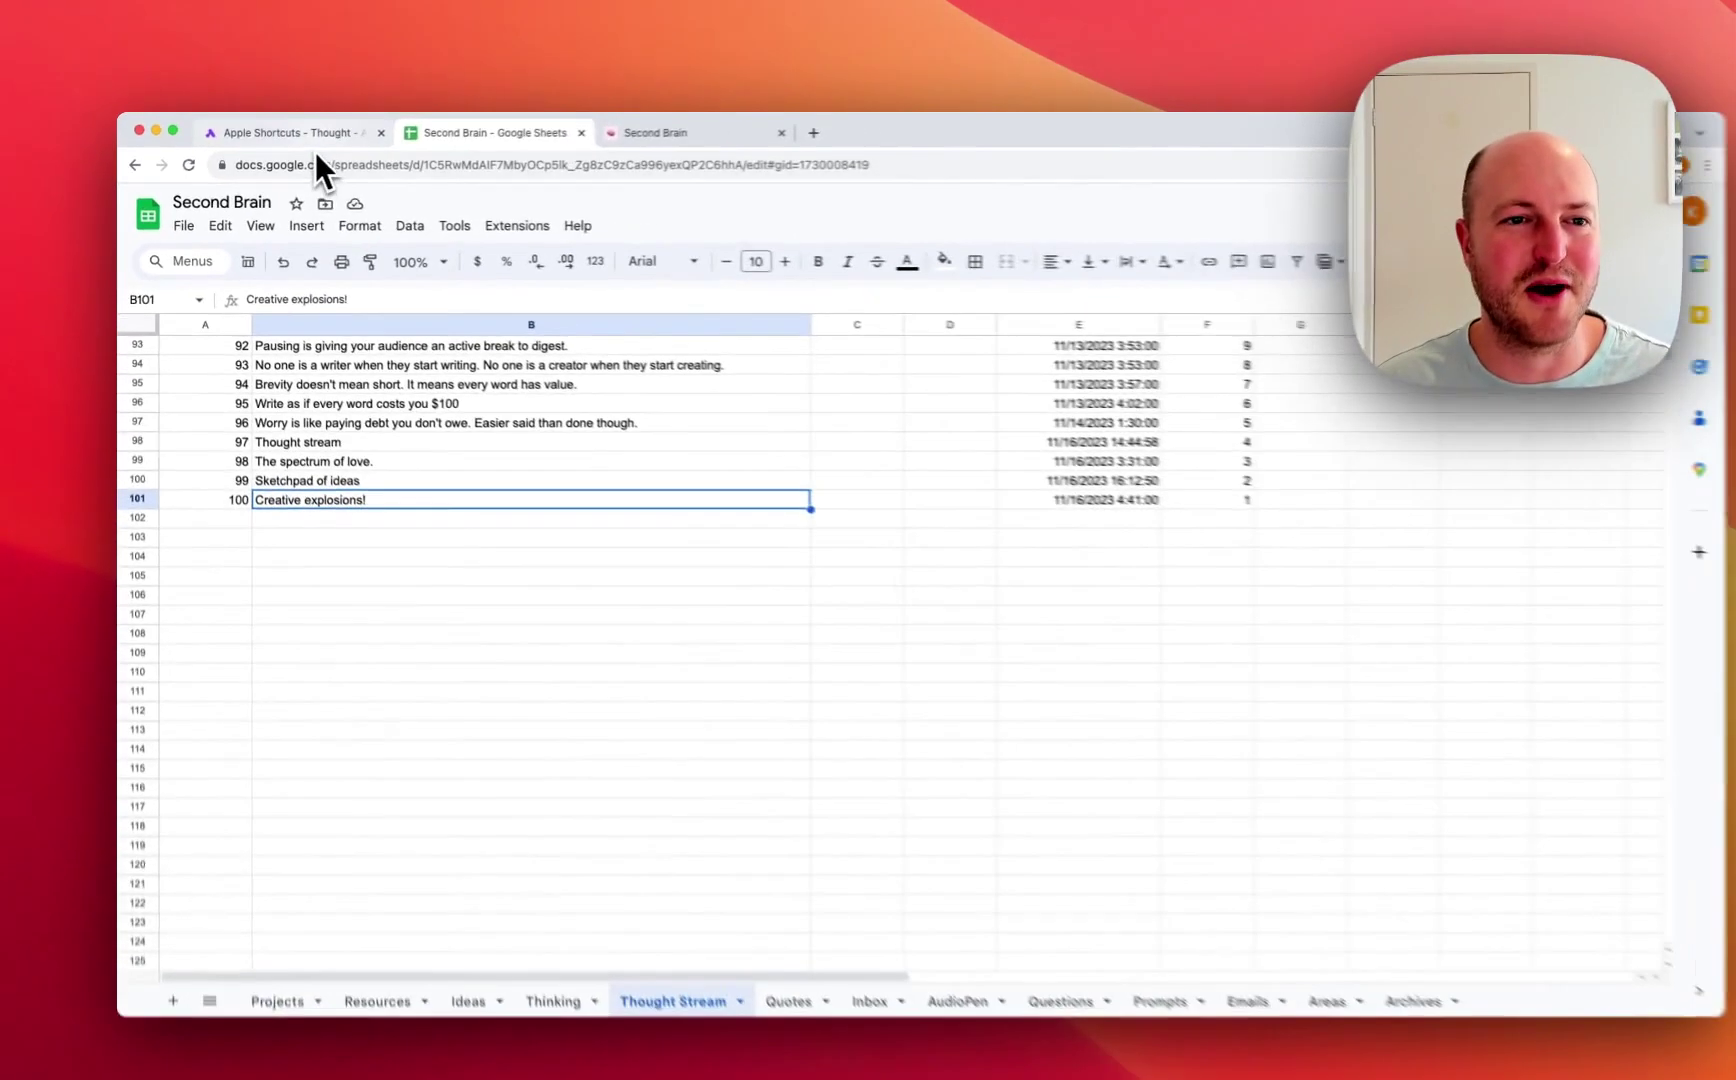
Step: Return to the four-step Apple Shortcuts - Thought flow in Activepieces
{"action": "left_click", "coordinate": [285, 136]}
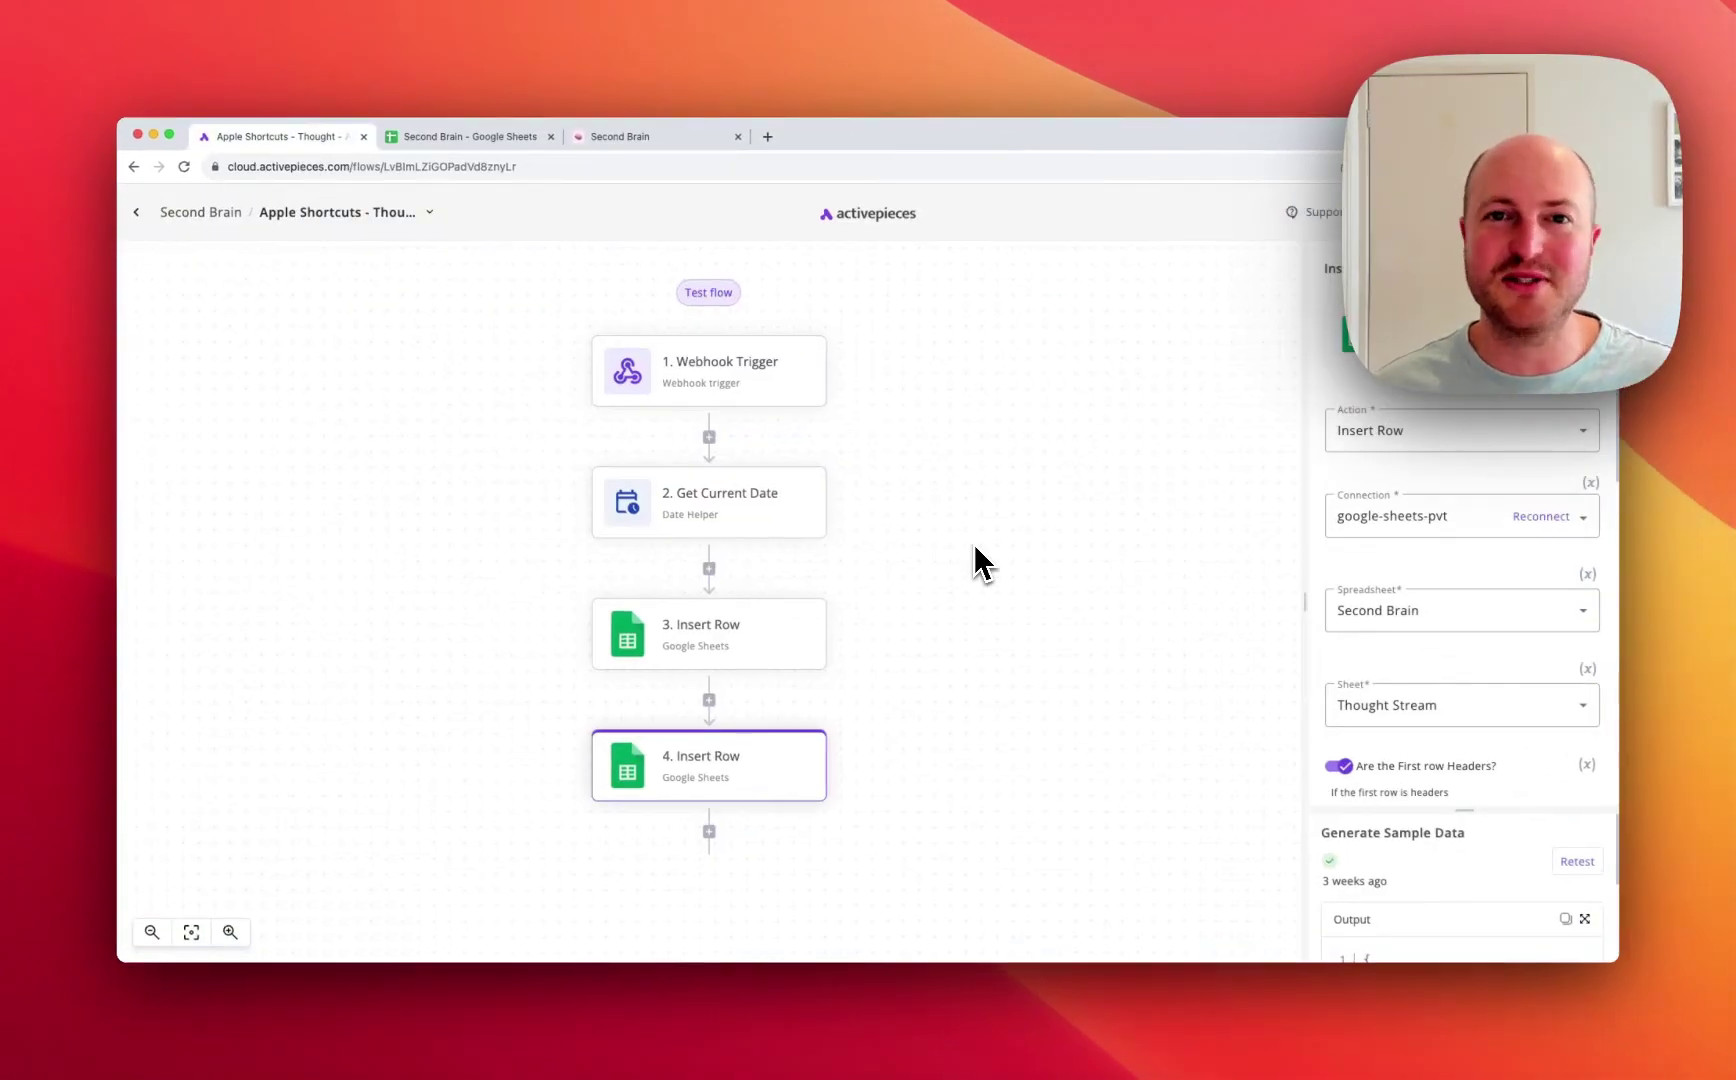